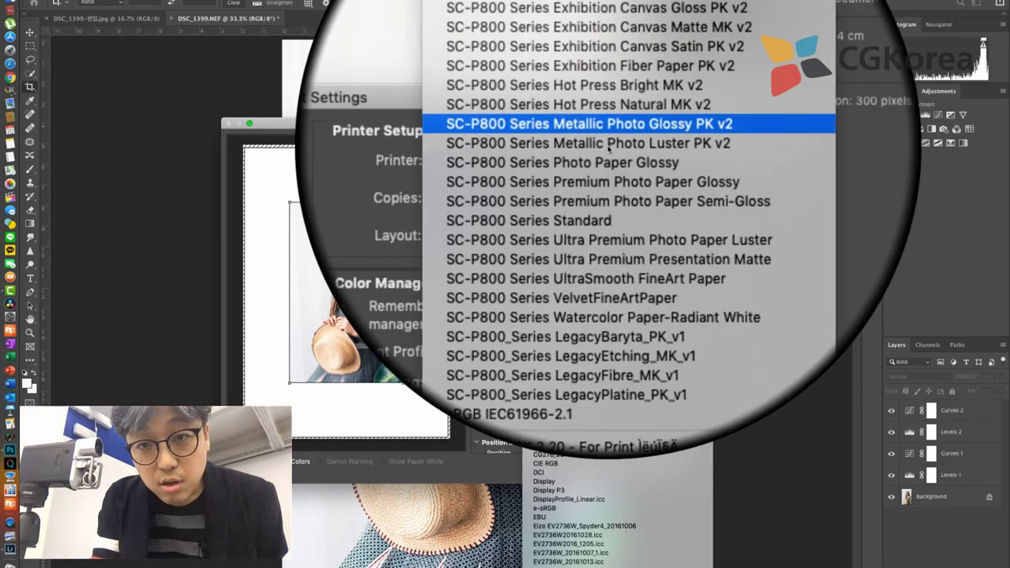
- Set the printer profile to SC-P800 Series Photo Paper Glossy, using Normal Printing with the Perceptual rendering intent
{"action": "left_click", "coordinate": [607, 158]}
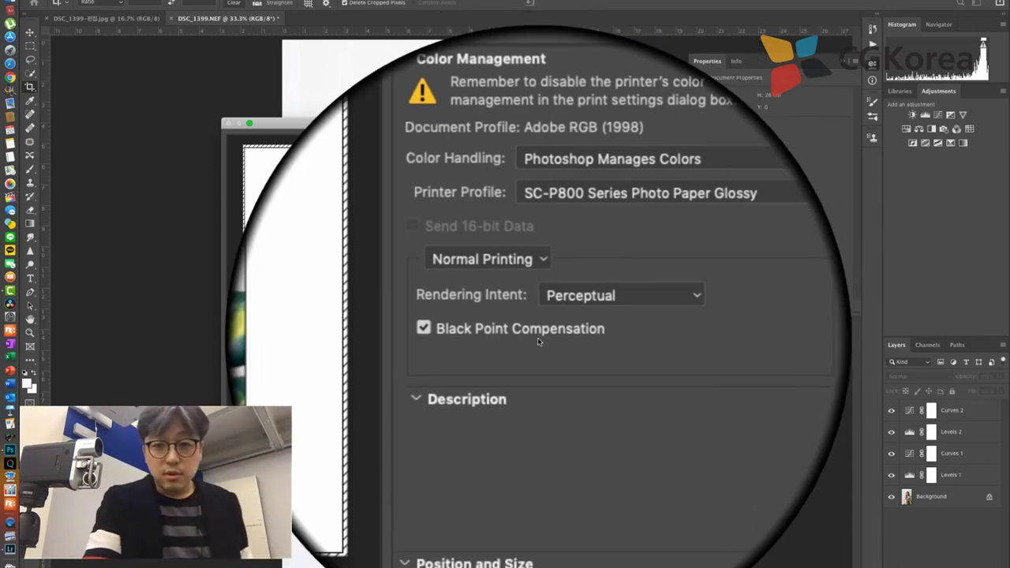
{"action": "left_click", "coordinate": [528, 307]}
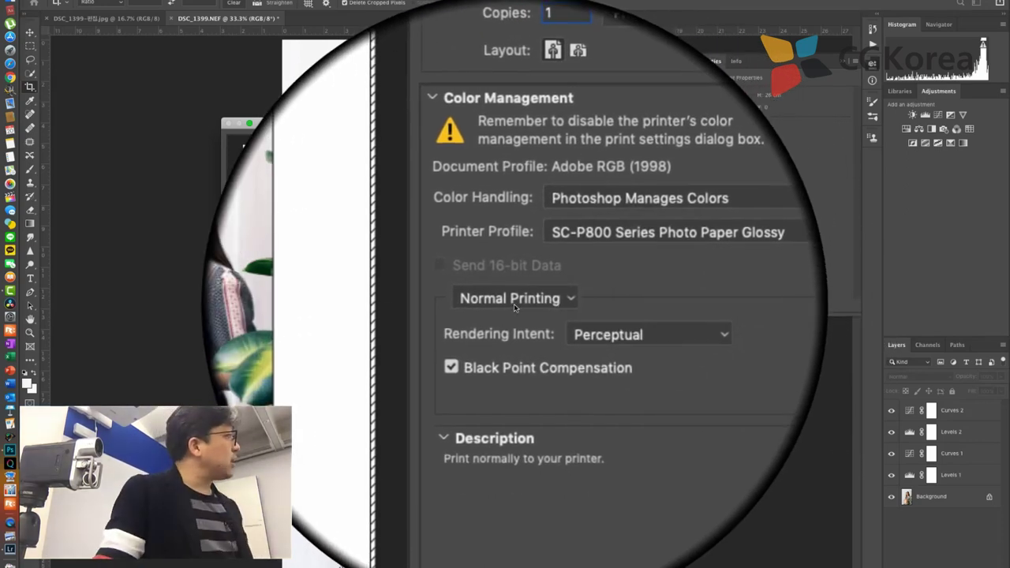
{"action": "left_click", "coordinate": [574, 322]}
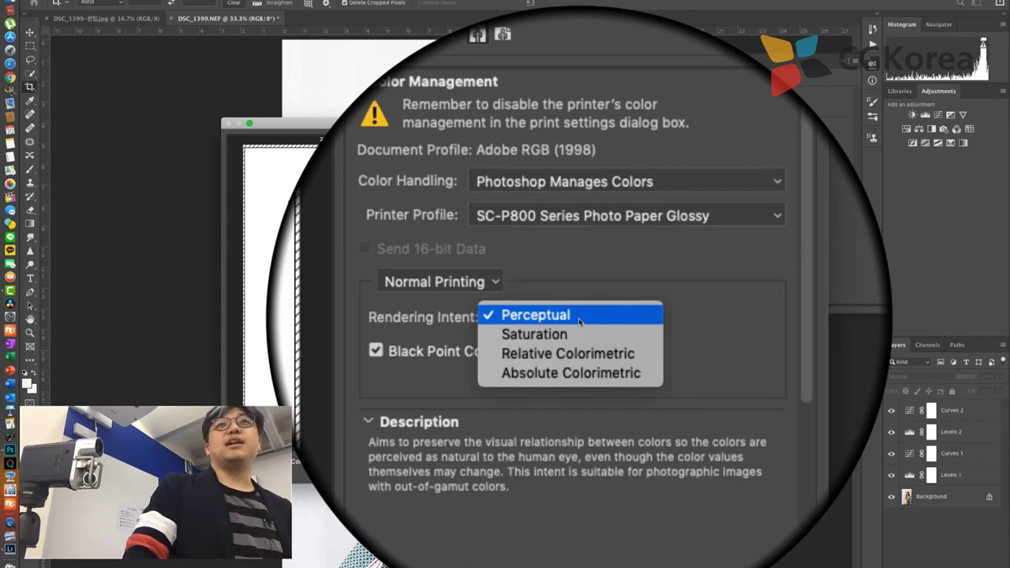
{"action": "left_click", "coordinate": [578, 318]}
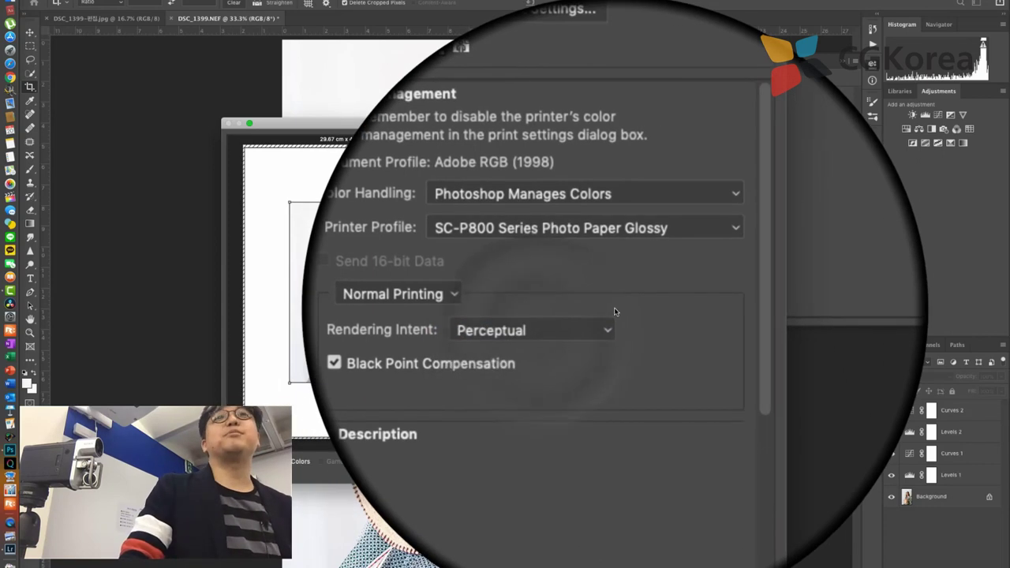
{"action": "mouse_move", "coordinate": [532, 353]}
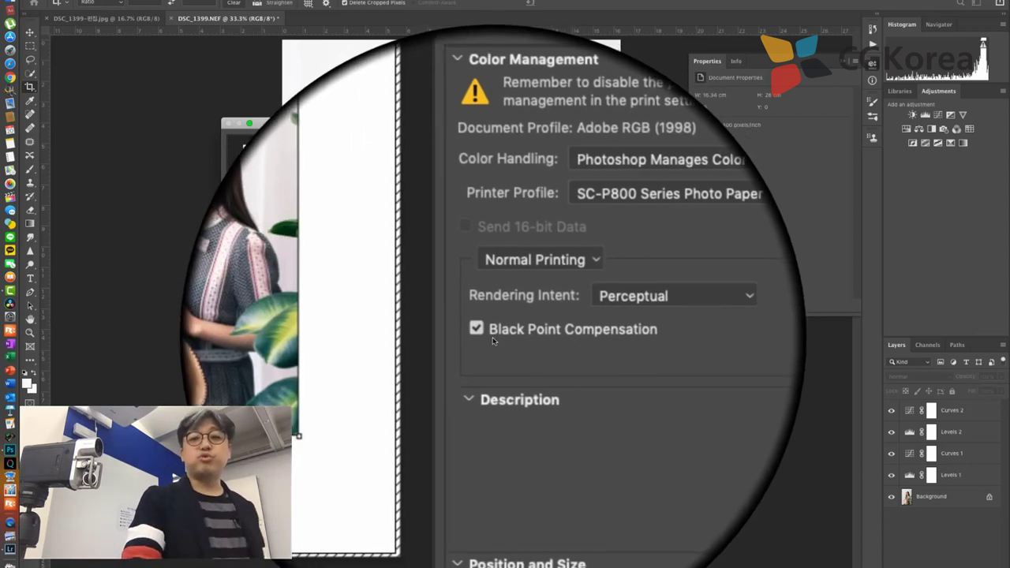
{"action": "mouse_move", "coordinate": [485, 338]}
- Review the position and size options, and set the paper size to A4 in the printer driver's print settings
{"action": "scroll", "coordinate": [485, 338], "scroll_direction": "down", "scroll_amount": 2}
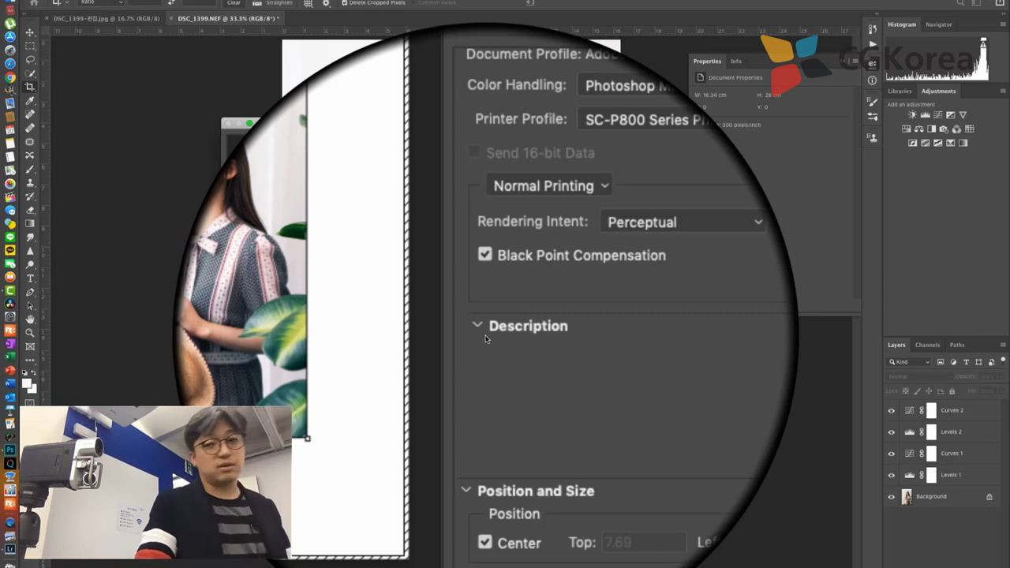
{"action": "scroll", "coordinate": [485, 338], "scroll_direction": "down", "scroll_amount": 1}
{"action": "scroll", "coordinate": [548, 326], "scroll_direction": "down", "scroll_amount": 5}
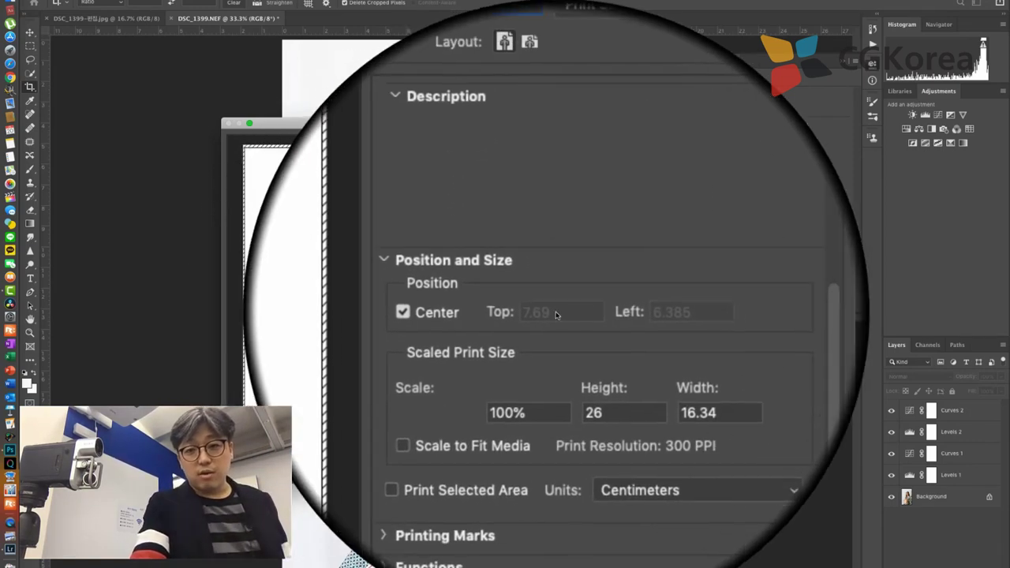
{"action": "scroll", "coordinate": [547, 325], "scroll_direction": "up", "scroll_amount": 4}
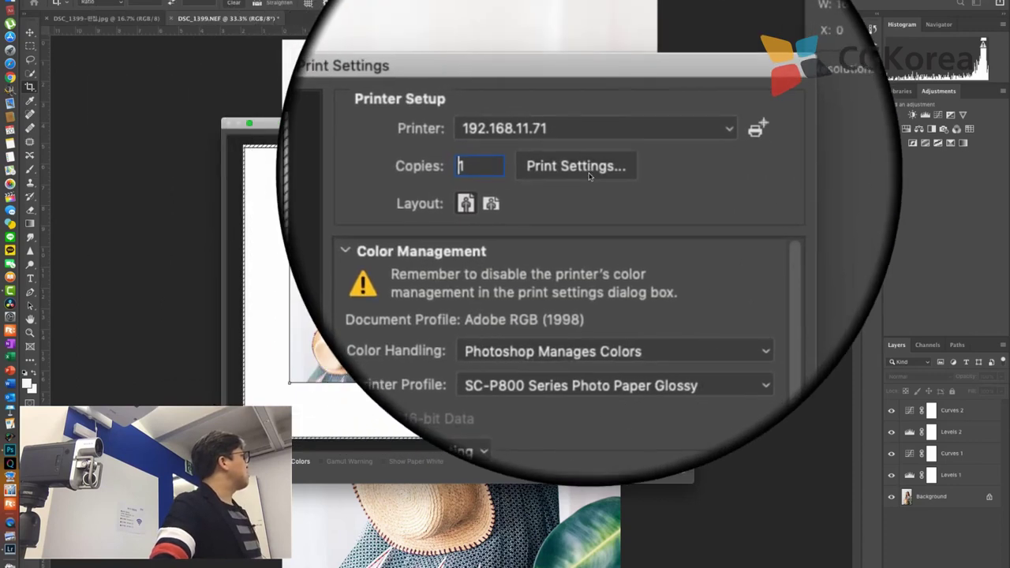
{"action": "left_click", "coordinate": [589, 175]}
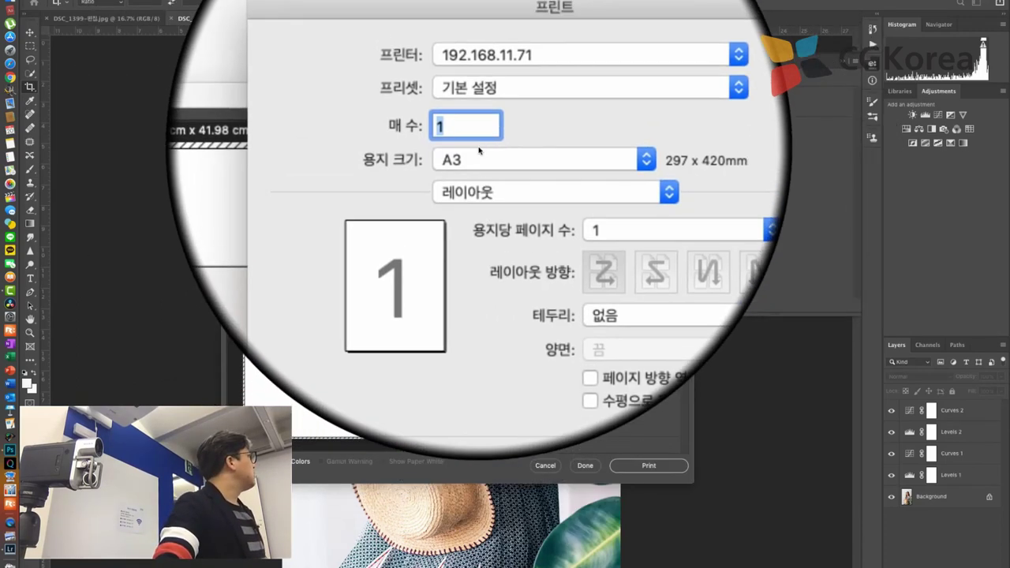
{"action": "left_click", "coordinate": [478, 155]}
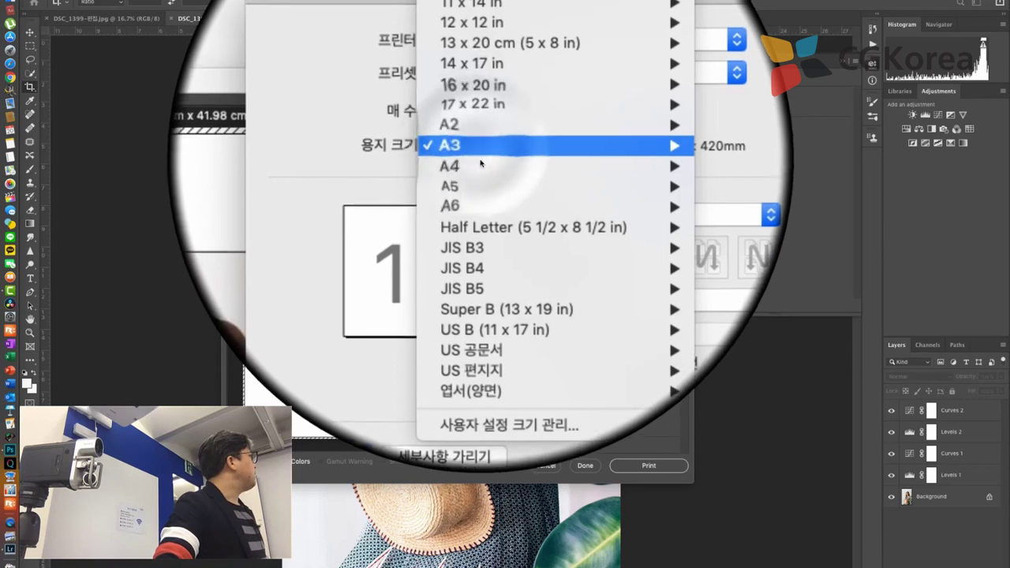
{"action": "mouse_move", "coordinate": [477, 164]}
{"action": "left_click", "coordinate": [594, 162]}
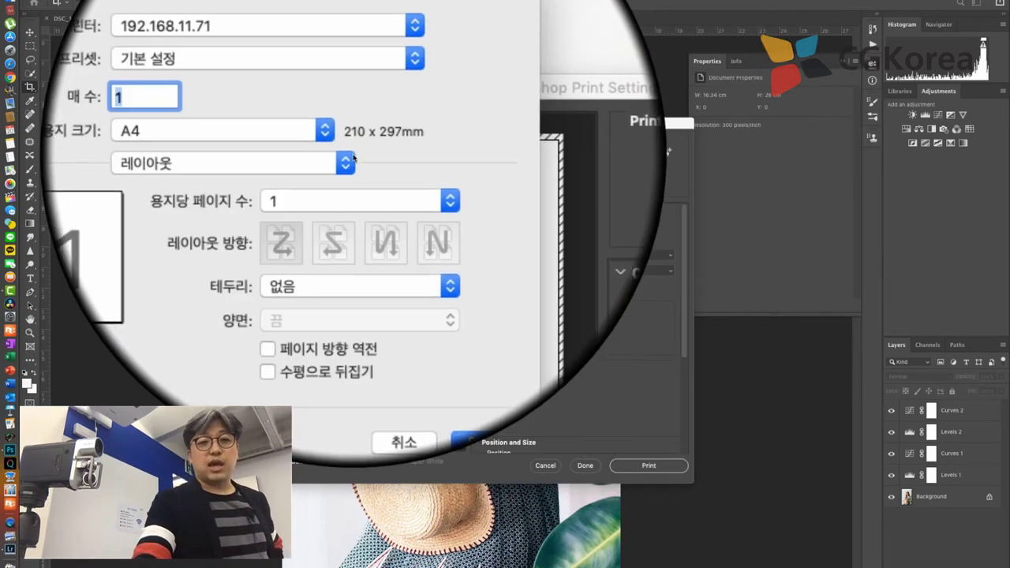
- Show the driver's printer settings (프린터 설정) and choose 상태 시트 as the paper source
{"action": "left_click", "coordinate": [352, 159]}
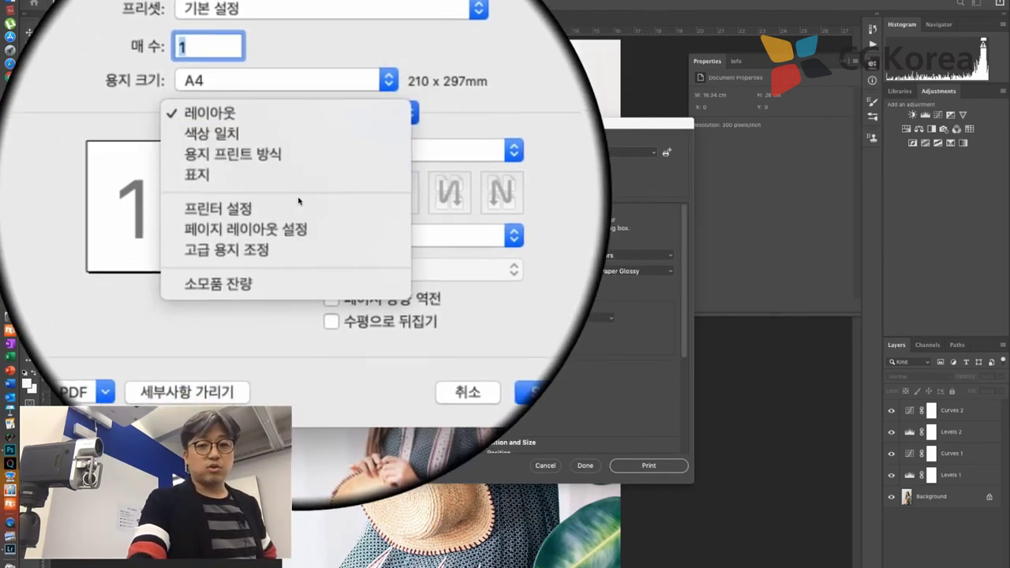
{"action": "left_click", "coordinate": [279, 175]}
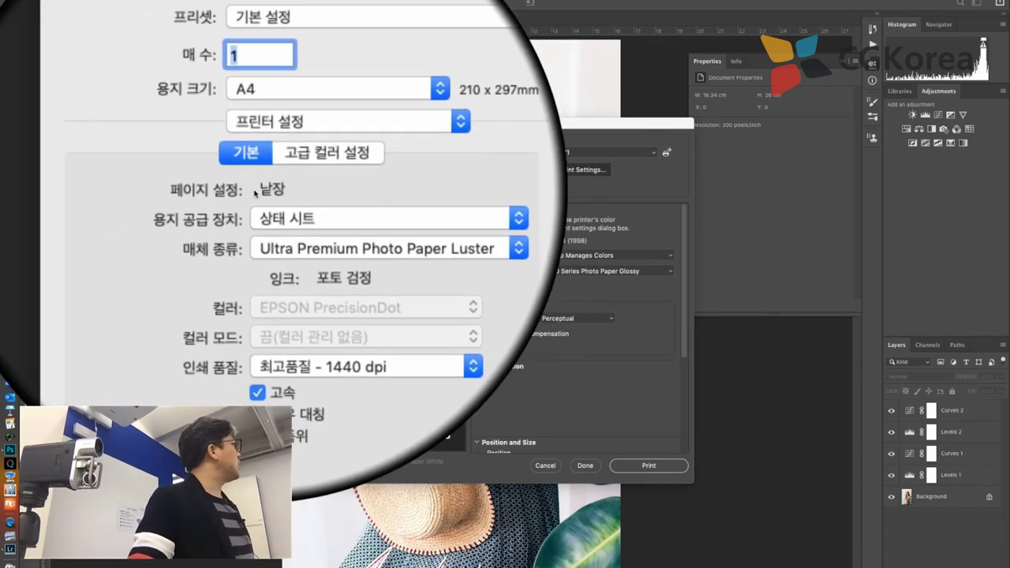
{"action": "left_click", "coordinate": [284, 205]}
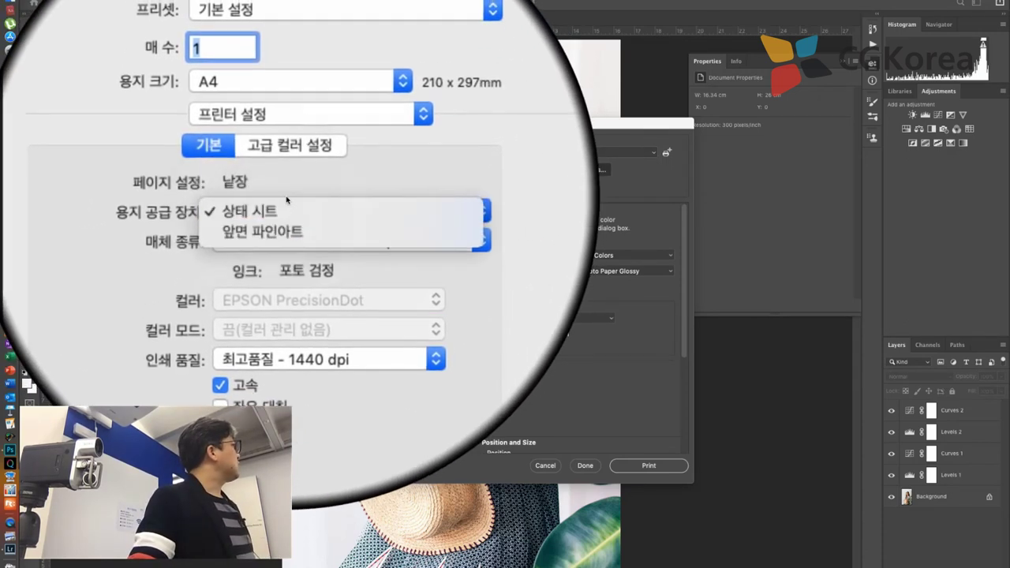
{"action": "left_click", "coordinate": [282, 207]}
- Set the media type to Premium Photo Paper Glossy, check the advanced color settings, and save the driver settings
{"action": "left_click", "coordinate": [278, 218]}
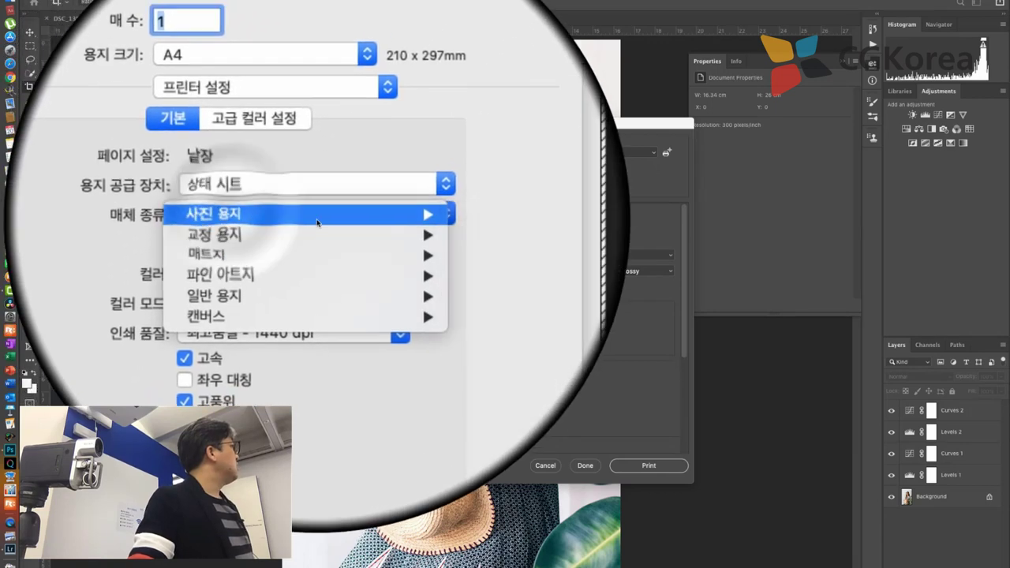
{"action": "mouse_move", "coordinate": [320, 216]}
{"action": "left_click", "coordinate": [424, 215]}
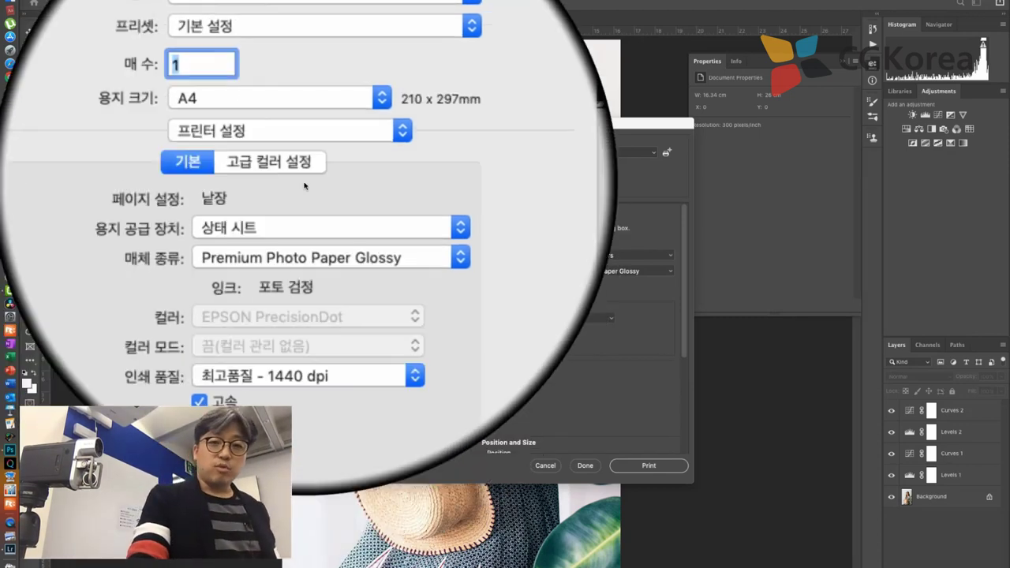
{"action": "left_click", "coordinate": [338, 171]}
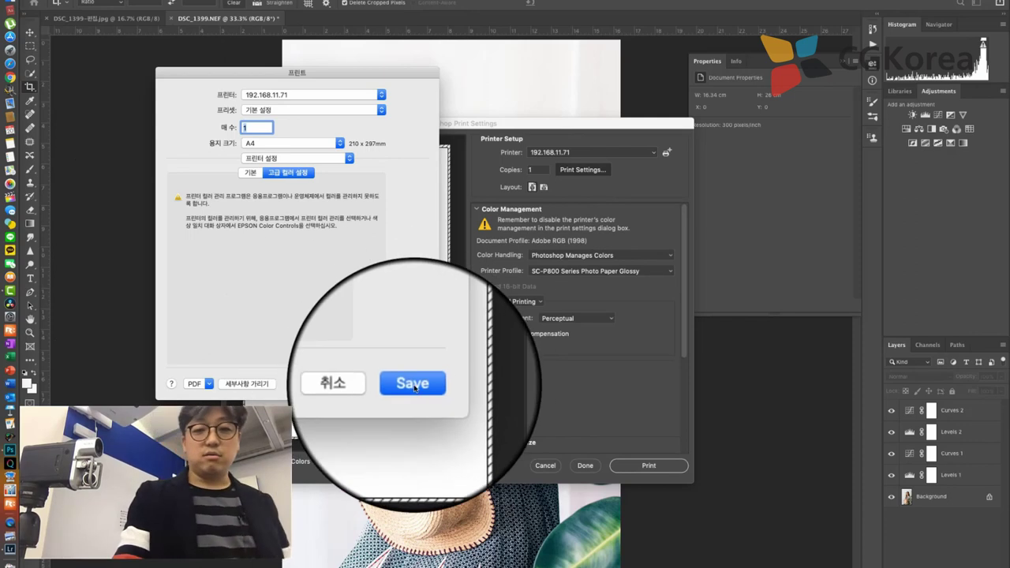
{"action": "left_click", "coordinate": [414, 383]}
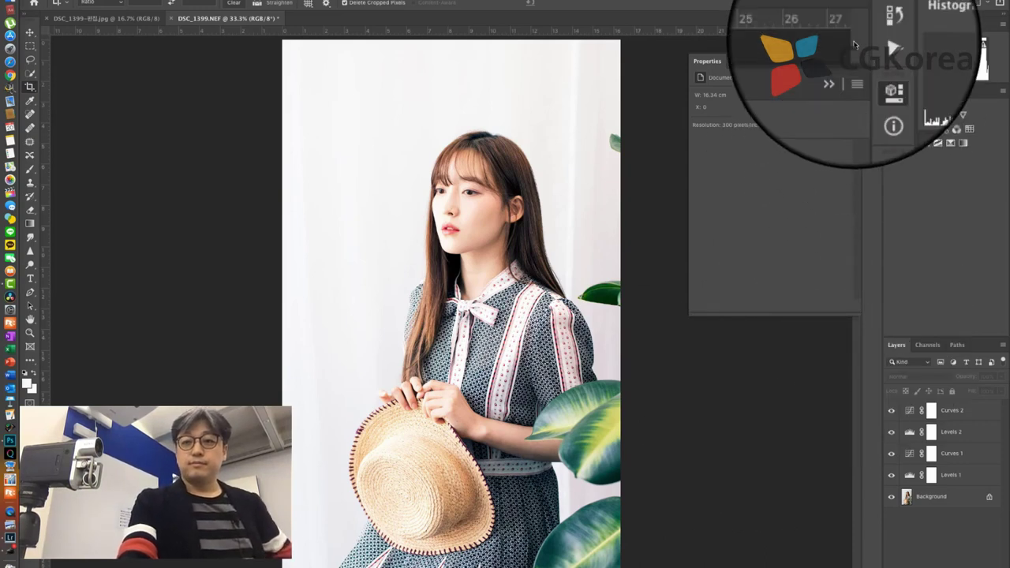
- Revert DSC_1399.NEF to its Open history state, before the crop and the Levels and Curves adjustments
{"action": "left_click", "coordinate": [872, 63]}
{"action": "scroll", "coordinate": [824, 66], "scroll_direction": "up", "scroll_amount": 3}
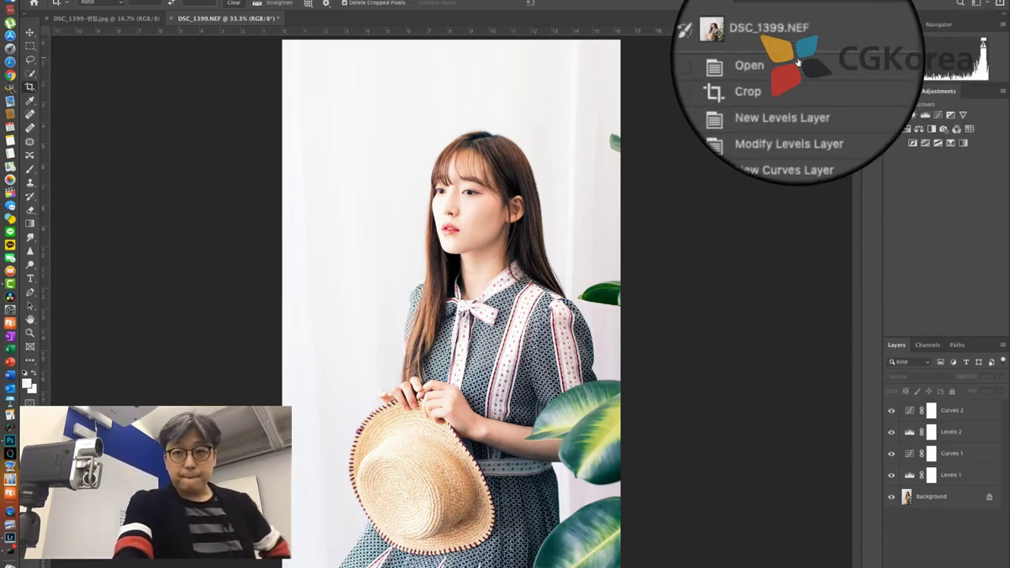
{"action": "left_click", "coordinate": [797, 61]}
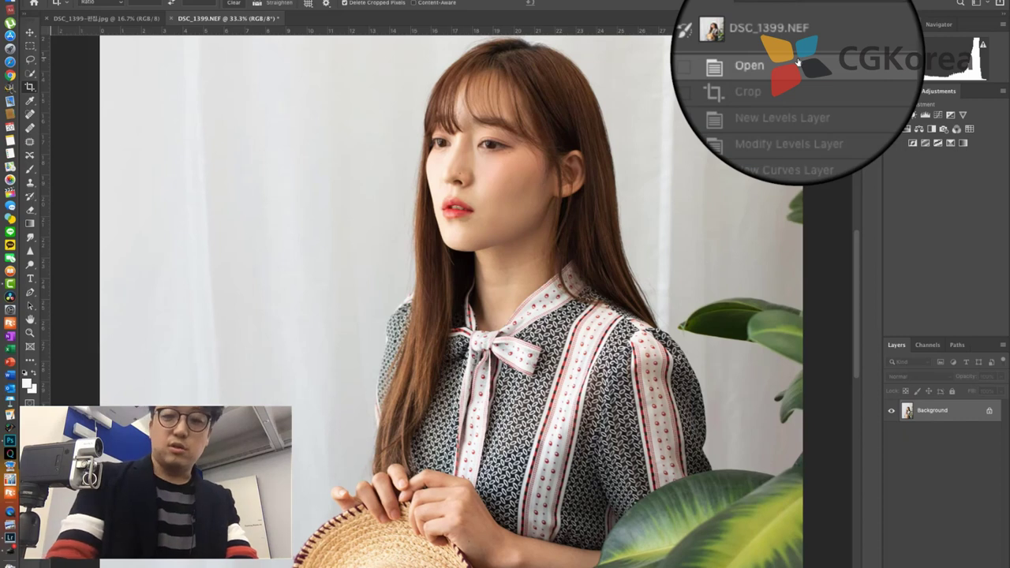
{"action": "key", "text": "ctrl+minus"}
{"action": "key", "text": "ctrl+minus"}
{"action": "key", "text": "ctrl+minus"}
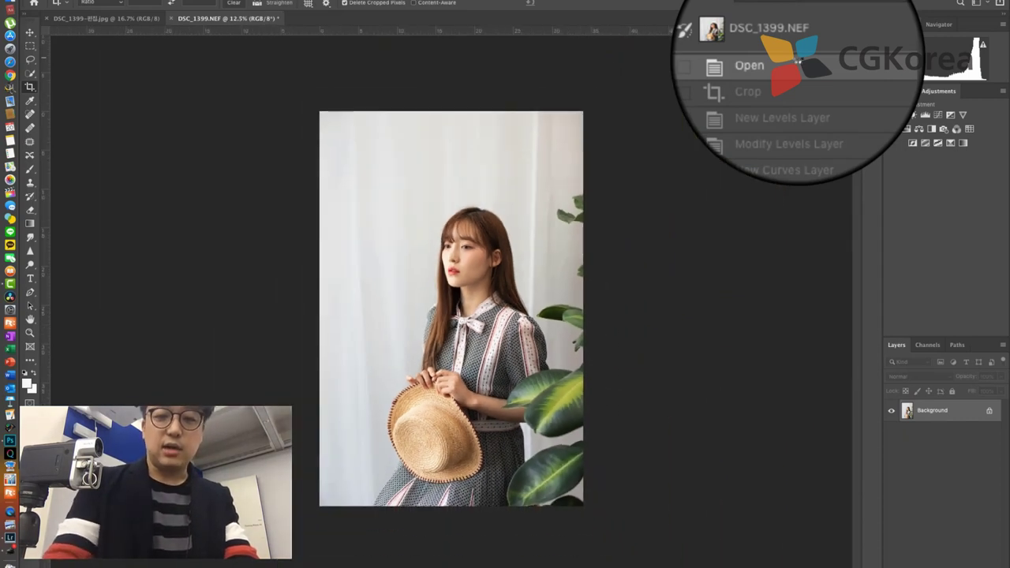
- Open the print settings for the uncropped photo and try Scale to Fit Media on and off
{"action": "key", "text": "ctrl+p"}
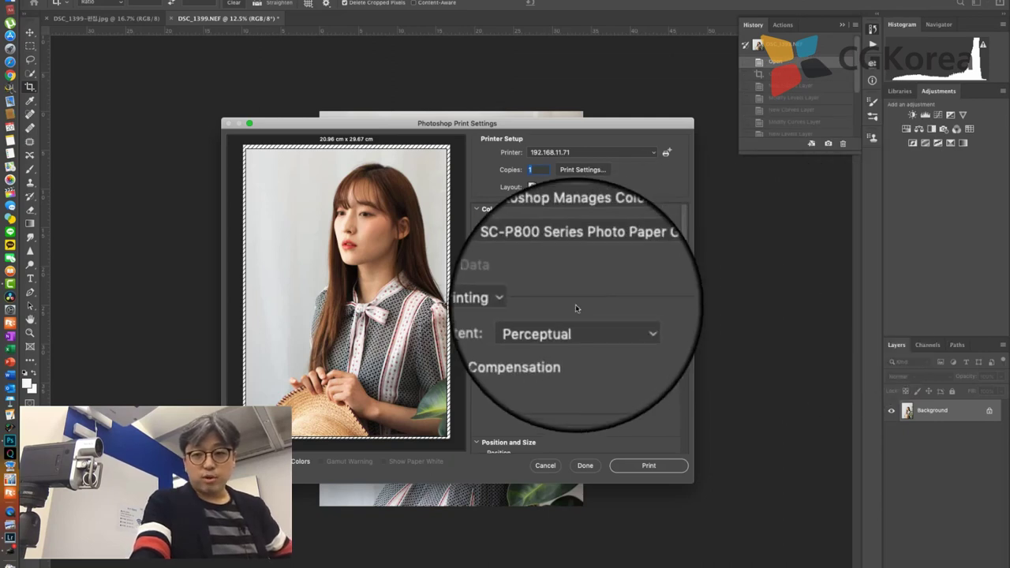
{"action": "scroll", "coordinate": [582, 286], "scroll_direction": "down", "scroll_amount": 5}
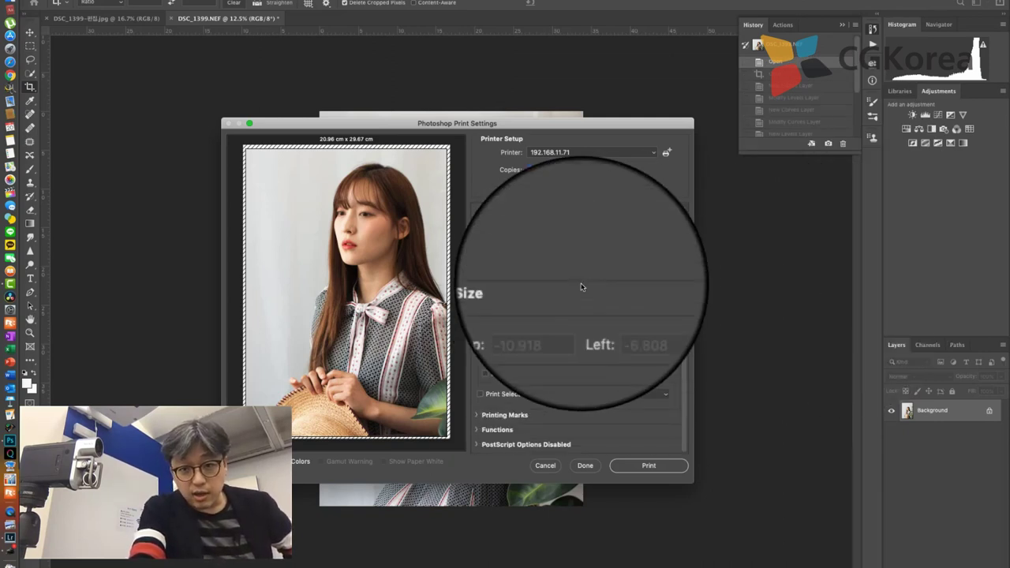
{"action": "left_click", "coordinate": [582, 286]}
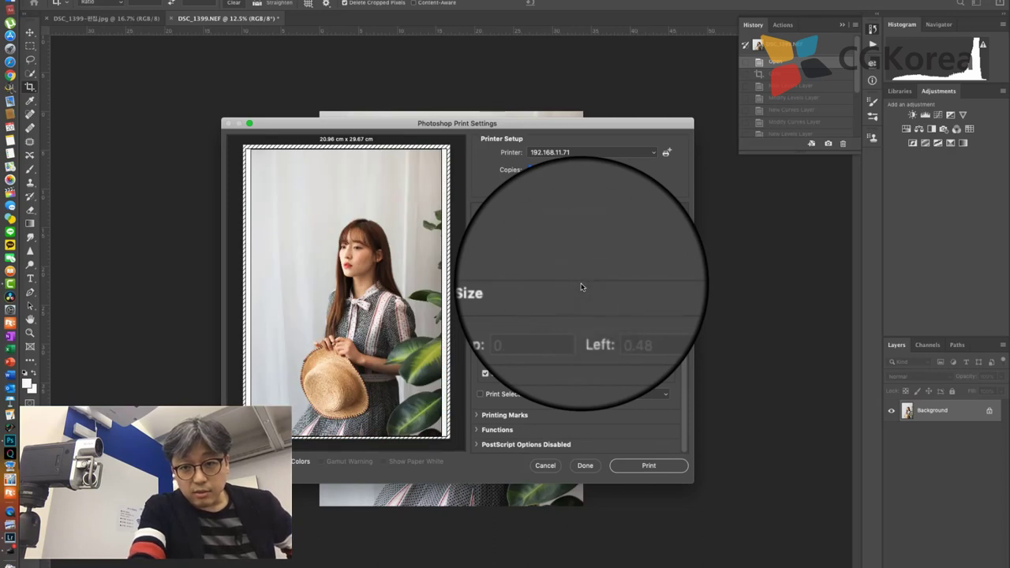
{"action": "left_click", "coordinate": [581, 286]}
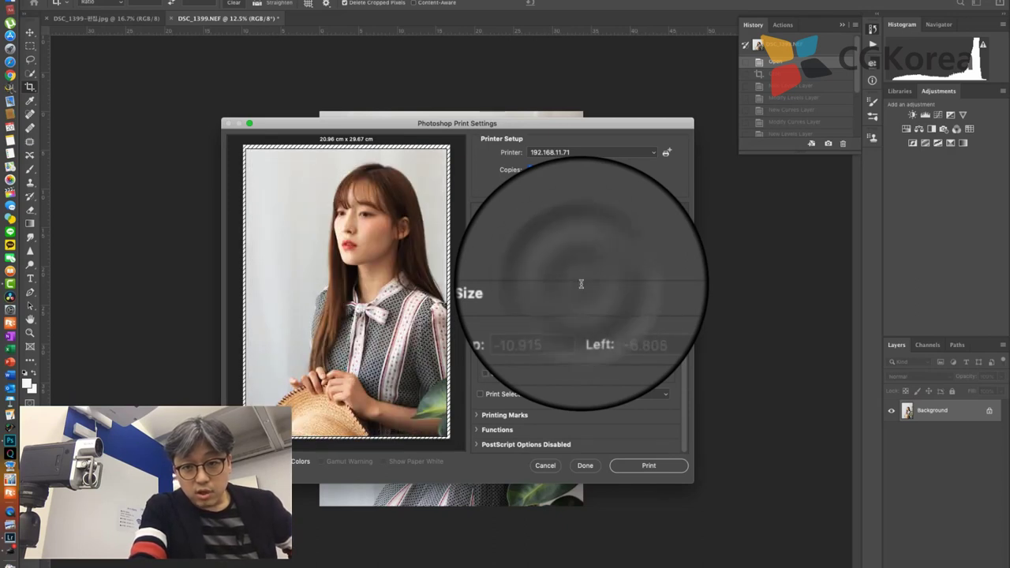
- Reduce the photo's print size to leave centered margins of about 1.55 cm at top and 1.52 cm at left, and close the print settings
{"action": "left_click", "coordinate": [581, 284]}
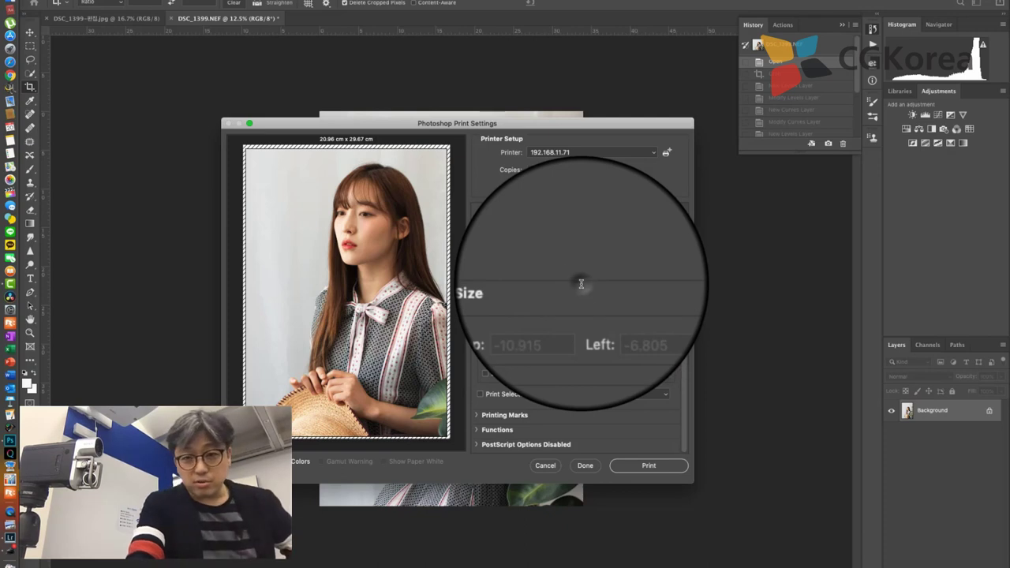
{"action": "left_click", "coordinate": [580, 284]}
{"action": "left_click", "coordinate": [580, 284]}
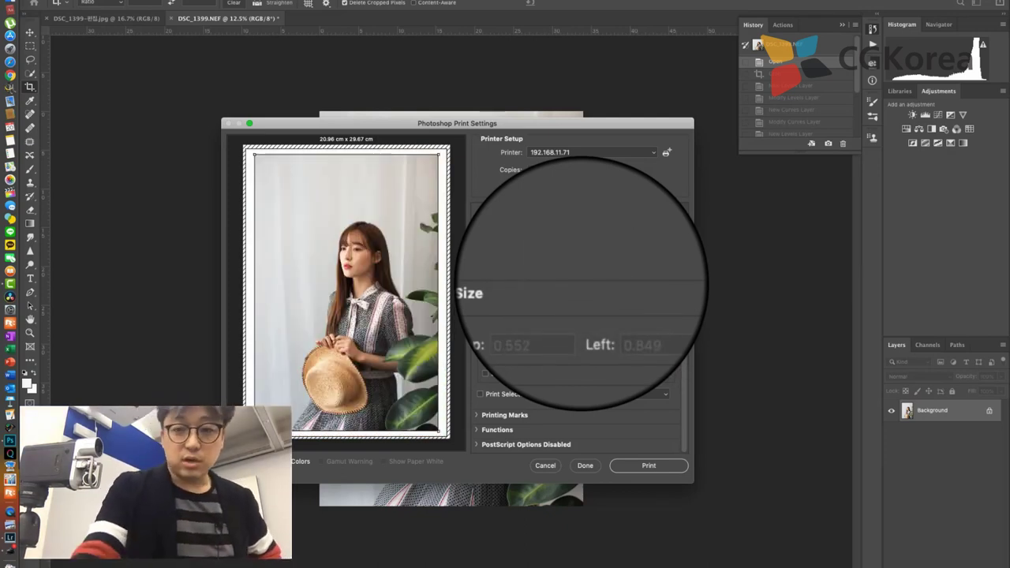
{"action": "left_click", "coordinate": [580, 284]}
{"action": "left_click", "coordinate": [581, 284]}
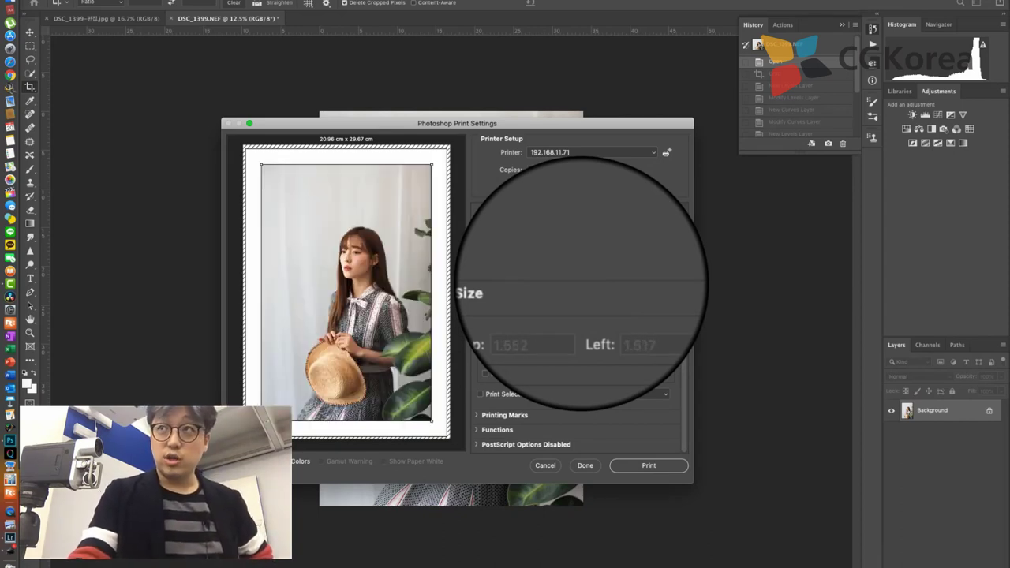
{"action": "left_click", "coordinate": [580, 286]}
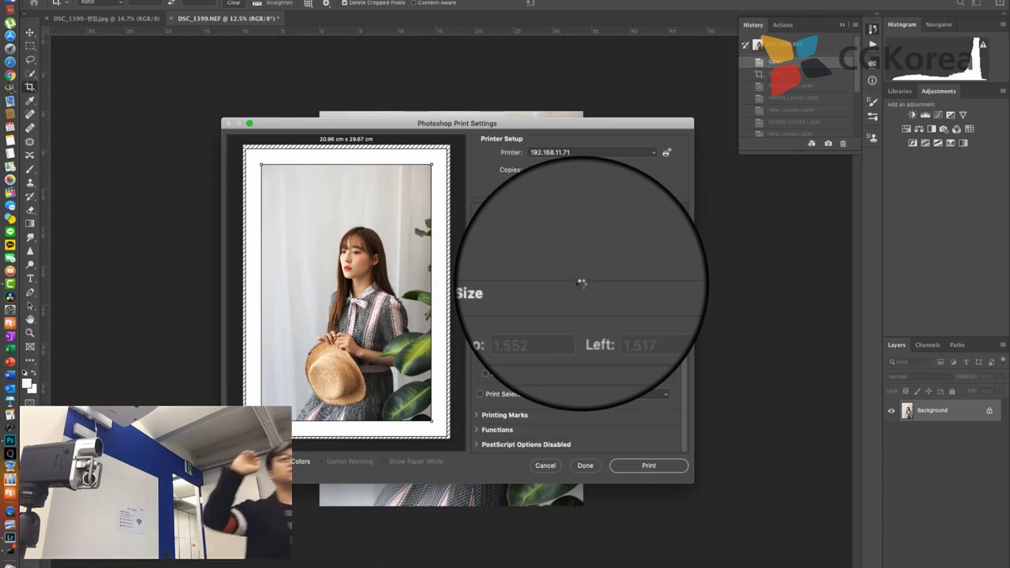
{"action": "key", "text": "Escape"}
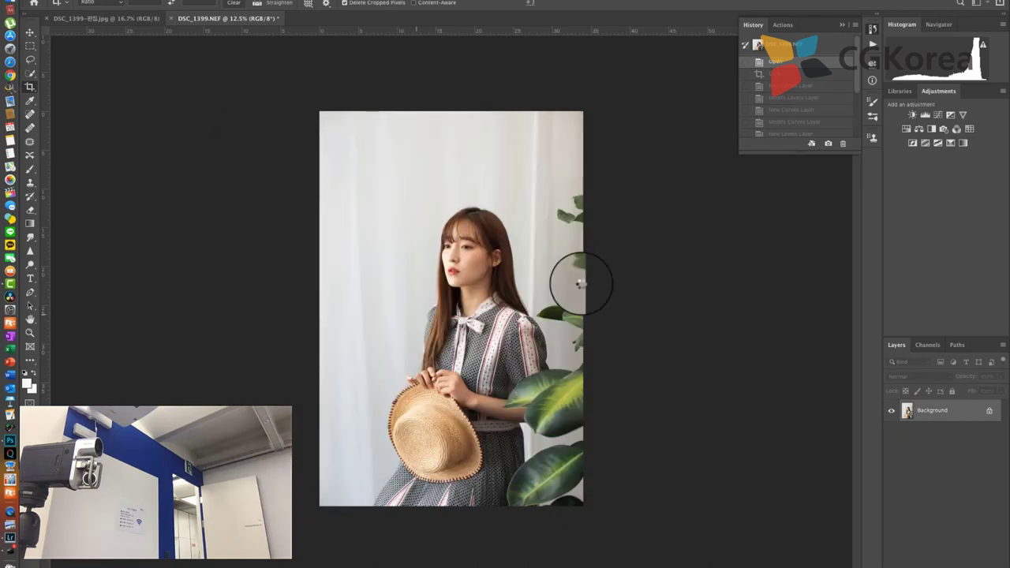